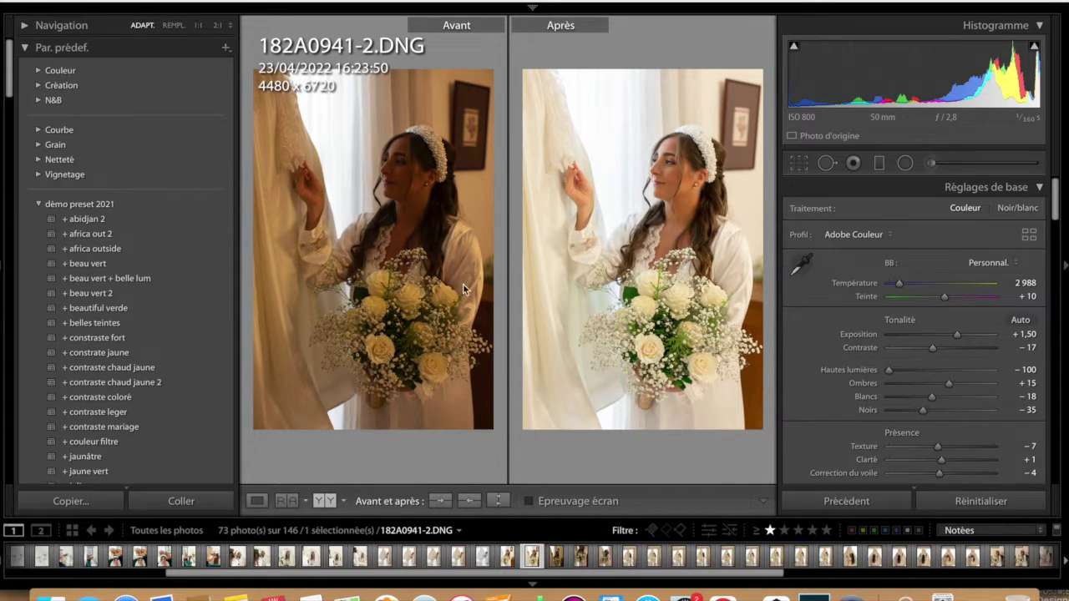
- Leave the before/after comparison for the single Loupe view and reset the photo's adjustments
click(257, 501)
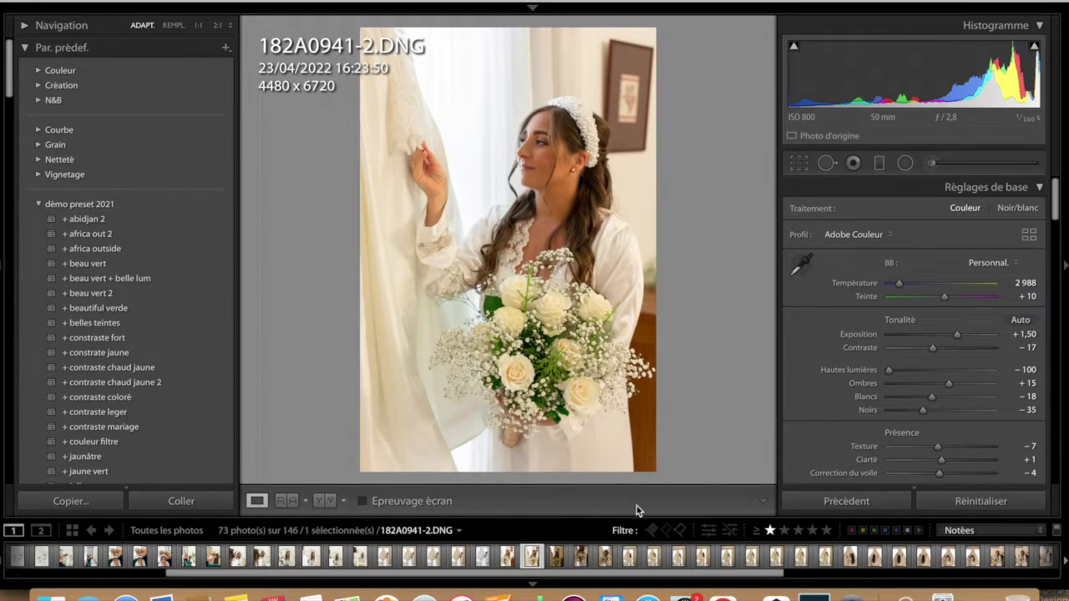
click(964, 503)
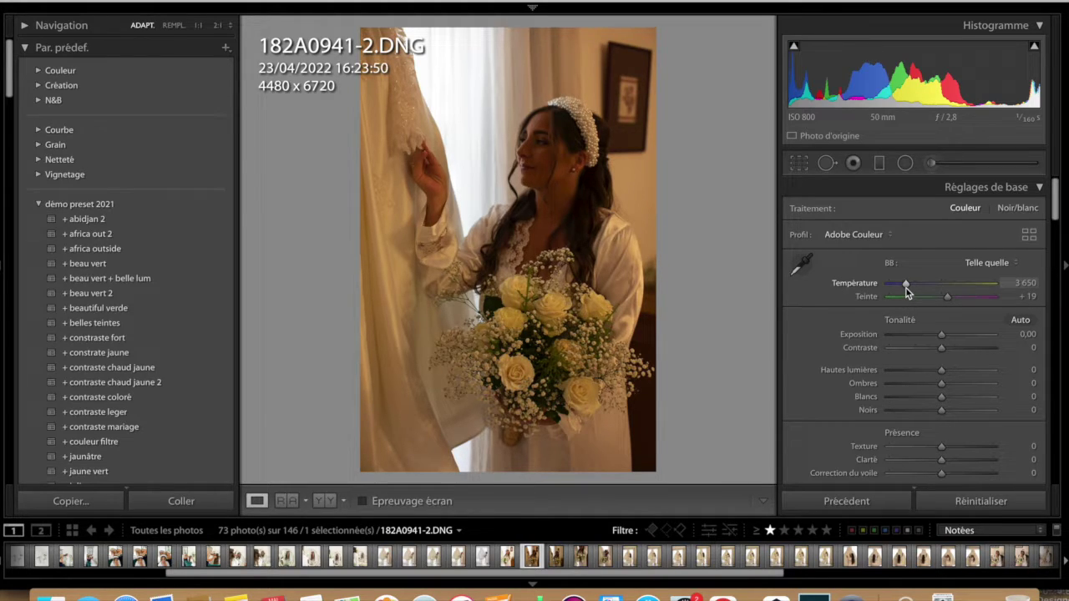
- Cool the white balance to Temperature 2 998, keeping Tint at +19
drag(905, 288, 899, 290)
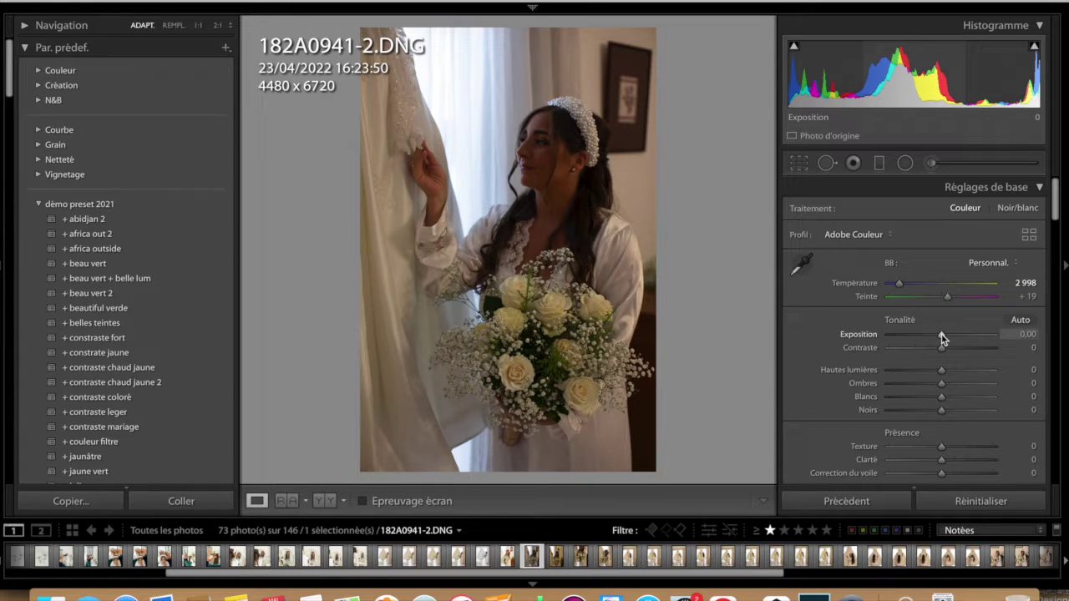
- Raise exposure to +1,10 and contrast to +36, checking the face and roses at 1:1
drag(942, 338, 954, 338)
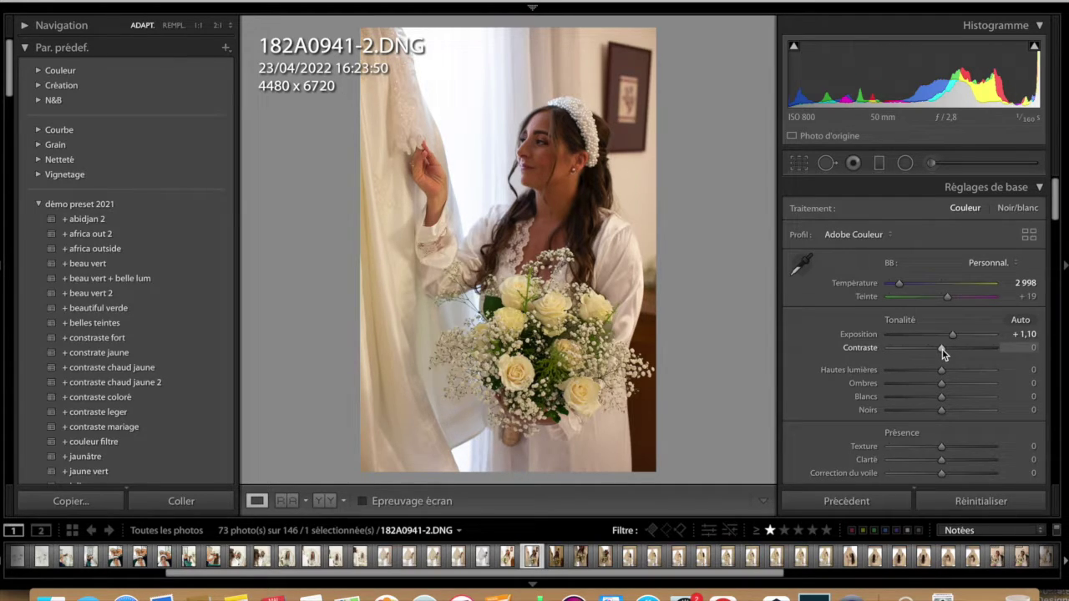
drag(942, 349, 960, 349)
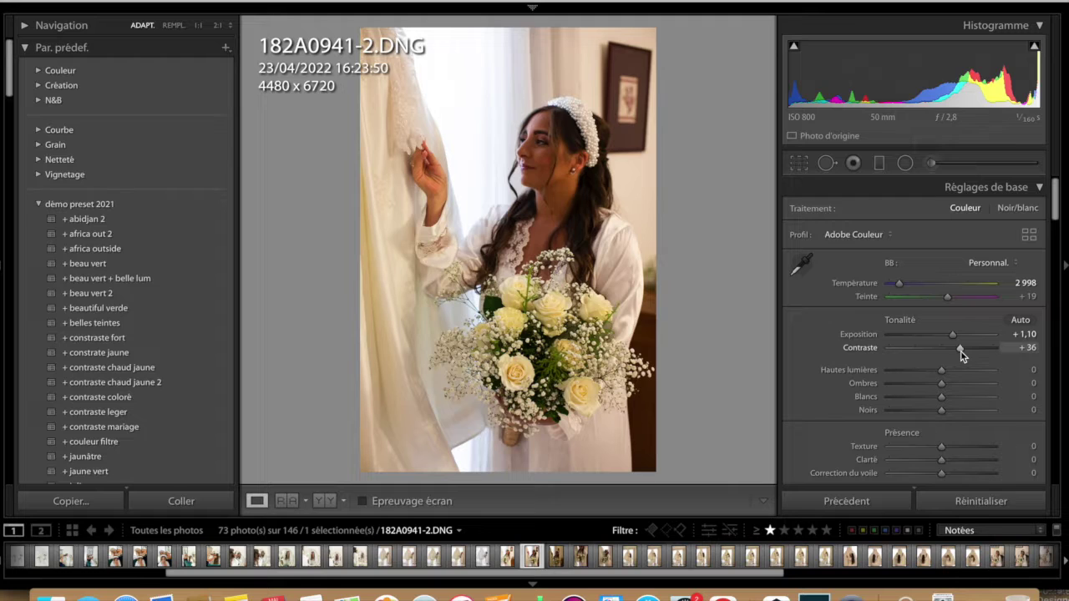
click(576, 182)
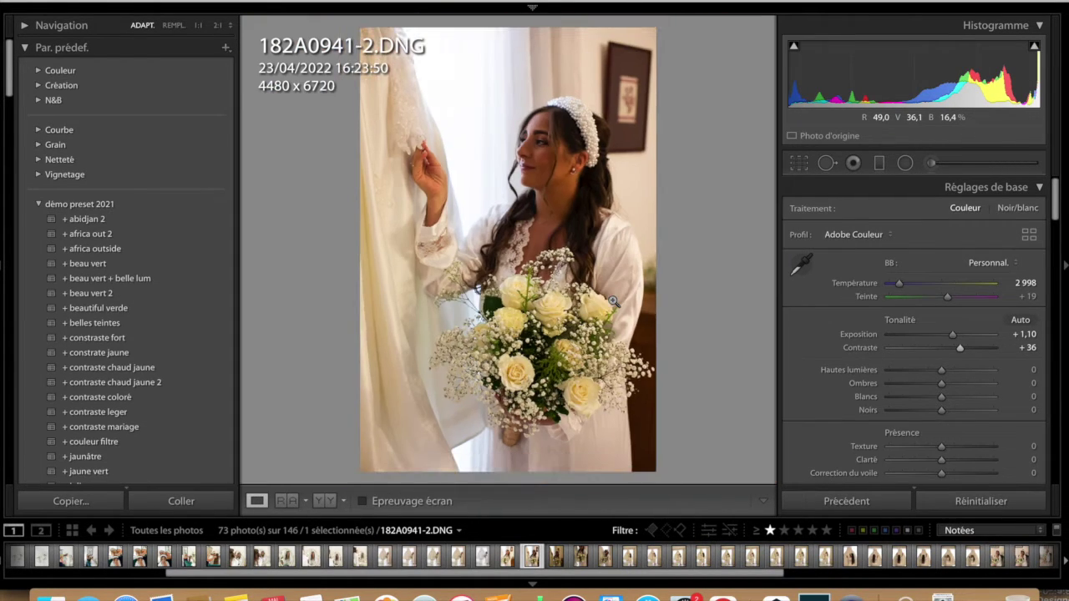
click(614, 300)
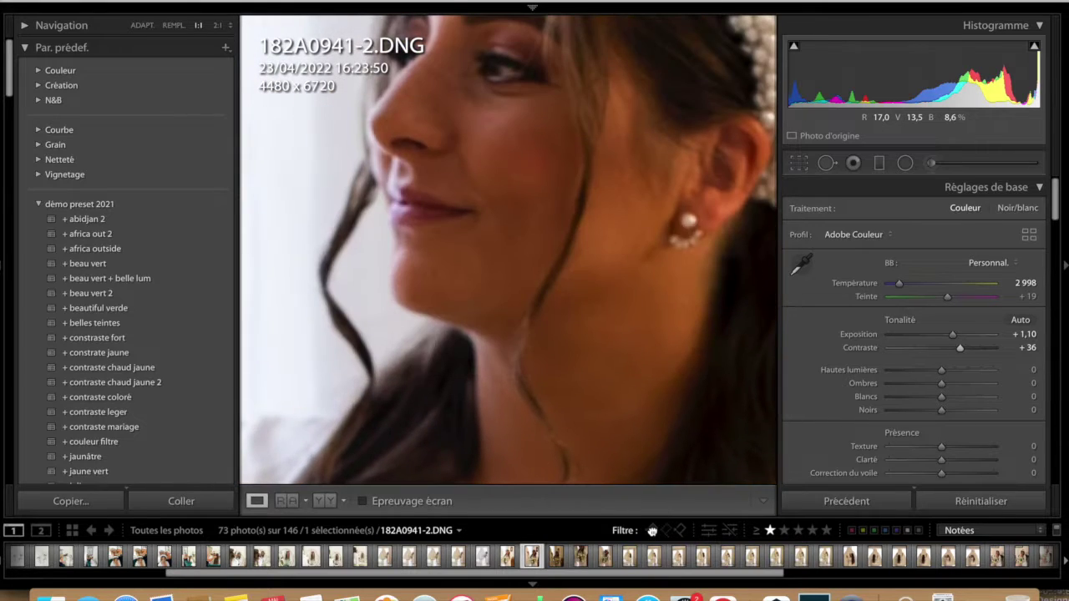
drag(639, 429, 706, 129)
drag(625, 443, 624, 274)
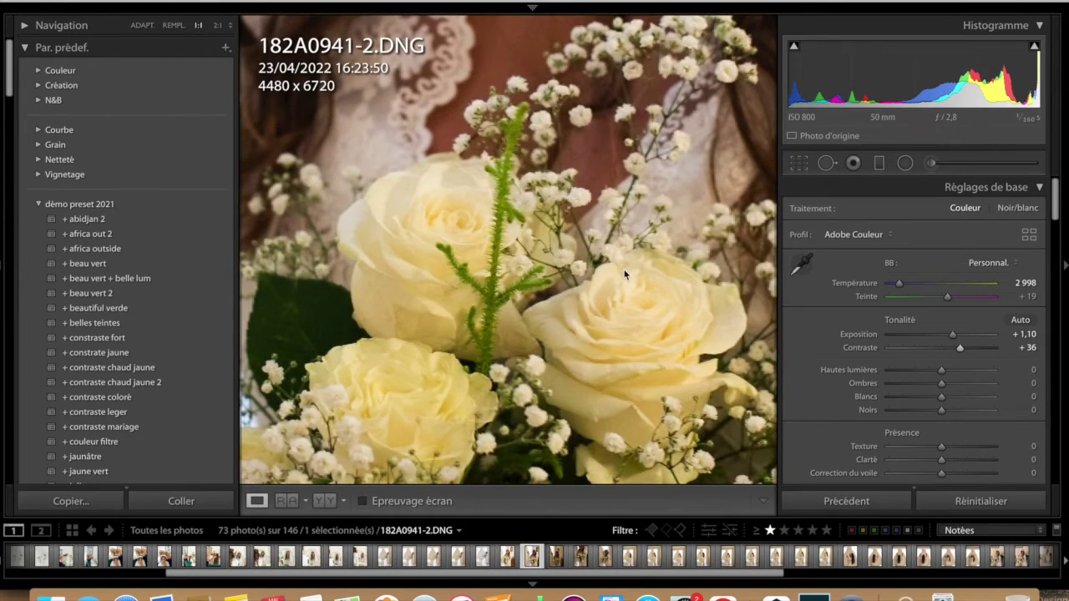
key(ctrl+minus)
click(521, 269)
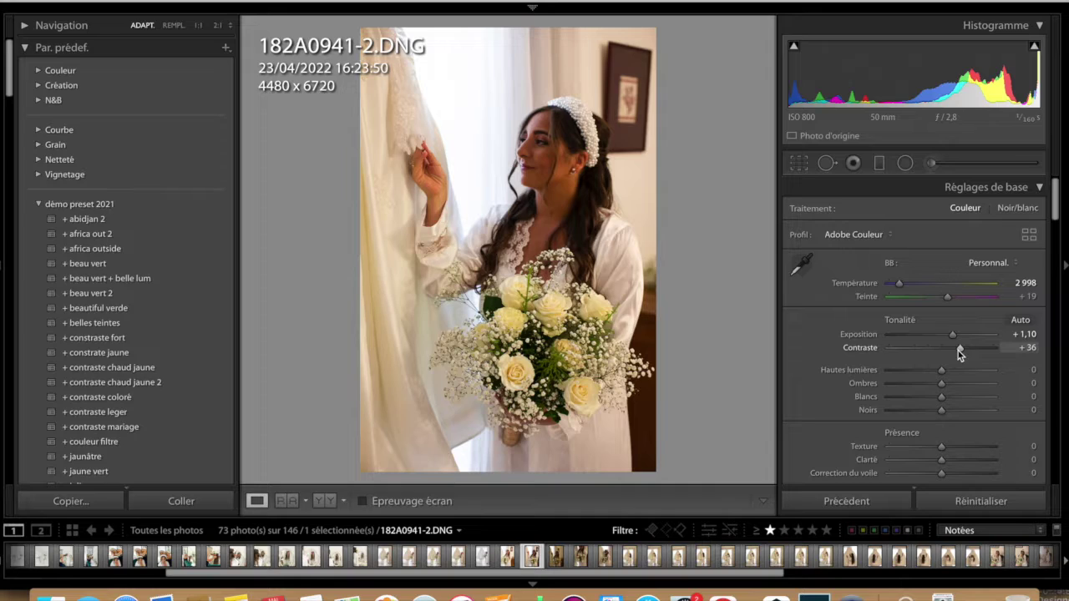
- Lower contrast to about -26
drag(958, 351, 927, 348)
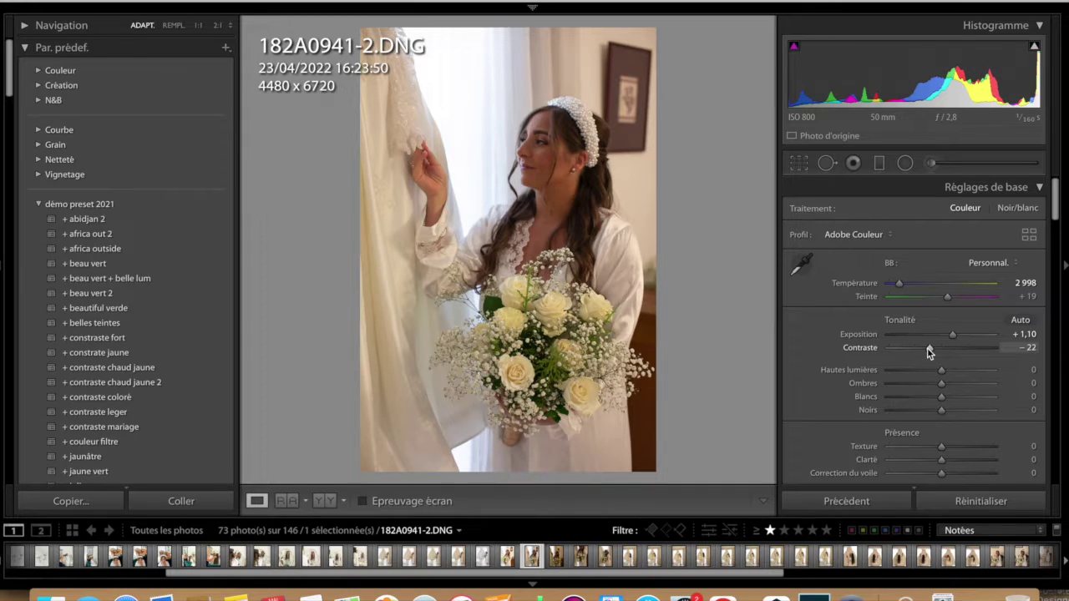
drag(926, 347, 925, 349)
scroll(987, 357, down, 4)
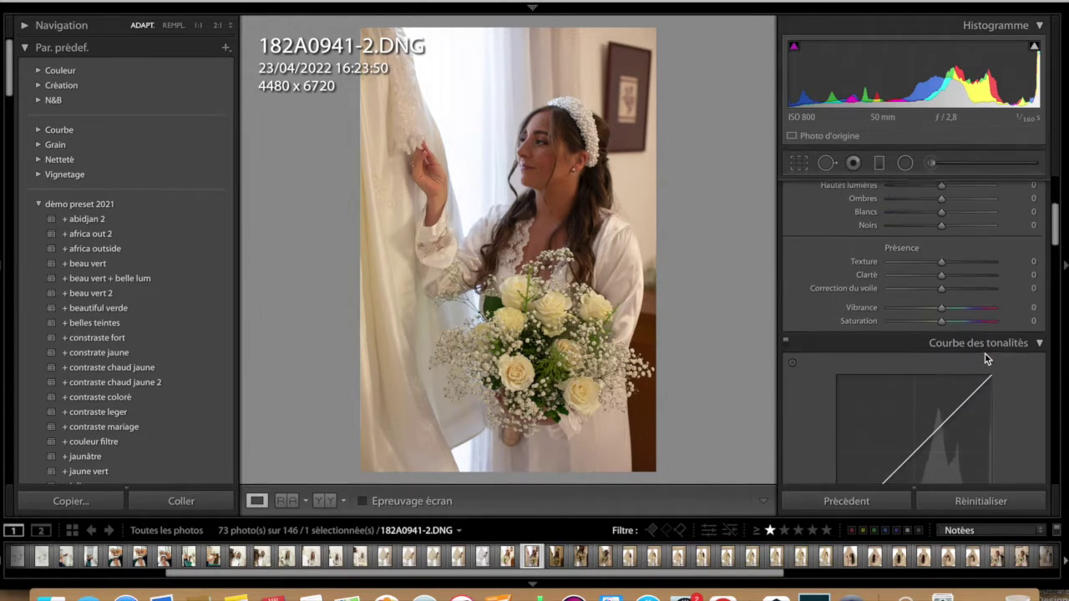
- In the HSL/Colour panel, set the Yellow saturation to about -36
scroll(986, 355, down, 4)
scroll(985, 353, down, 1)
scroll(984, 353, down, 3)
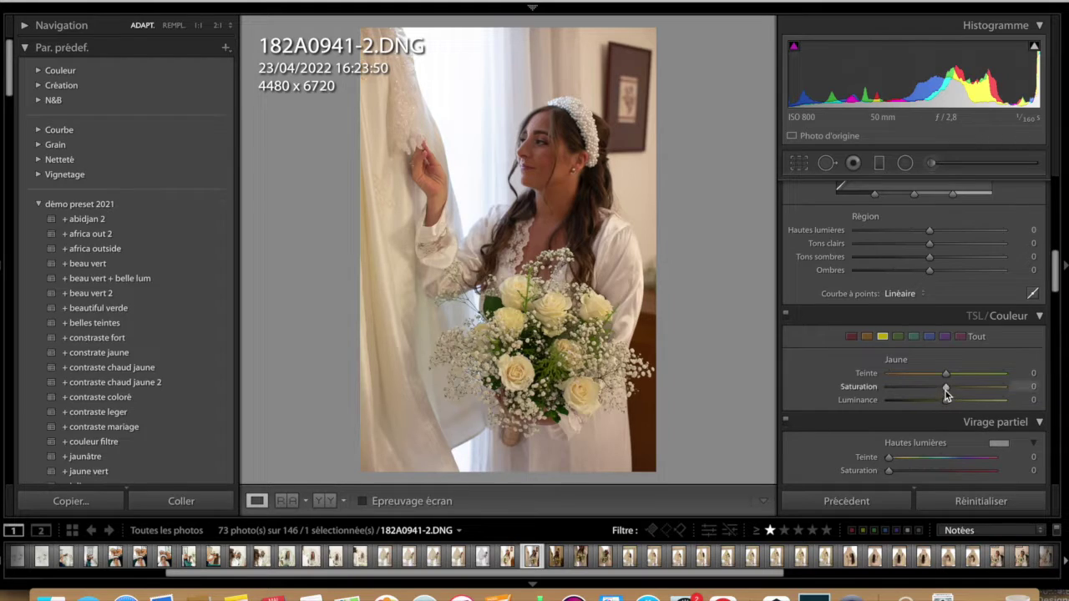
drag(946, 388, 924, 389)
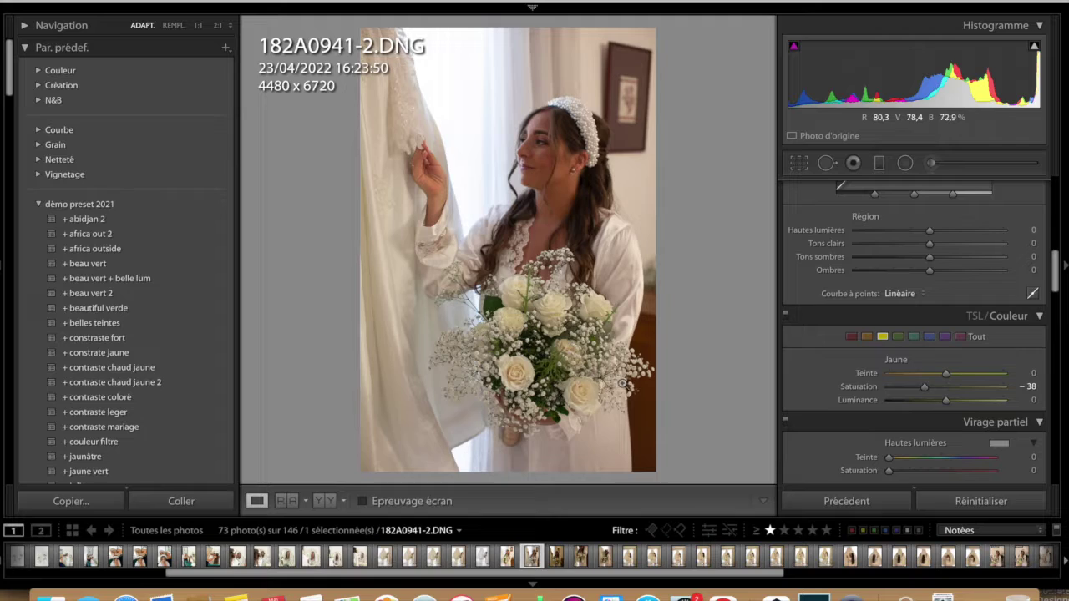
drag(925, 390, 918, 390)
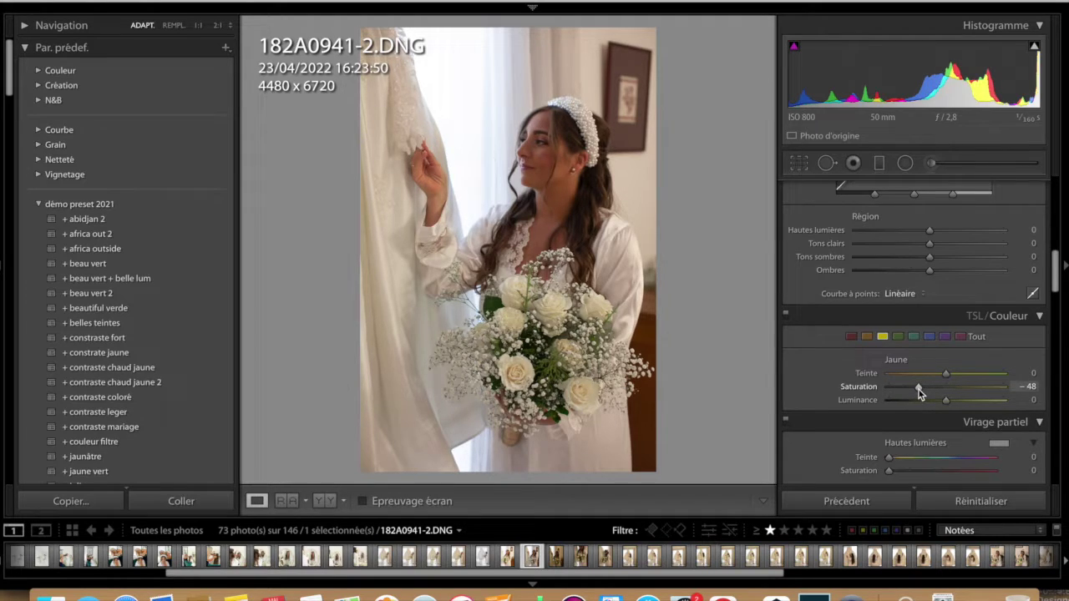
drag(923, 389, 914, 389)
drag(911, 385, 931, 392)
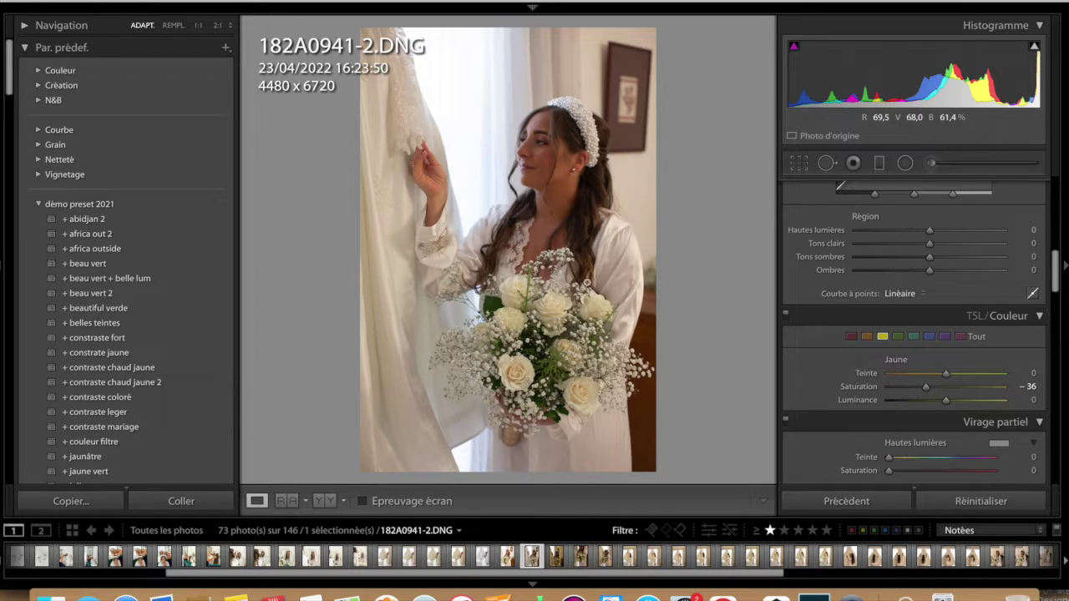
- Start a local brush adjustment and set its effect to Couleur
click(937, 166)
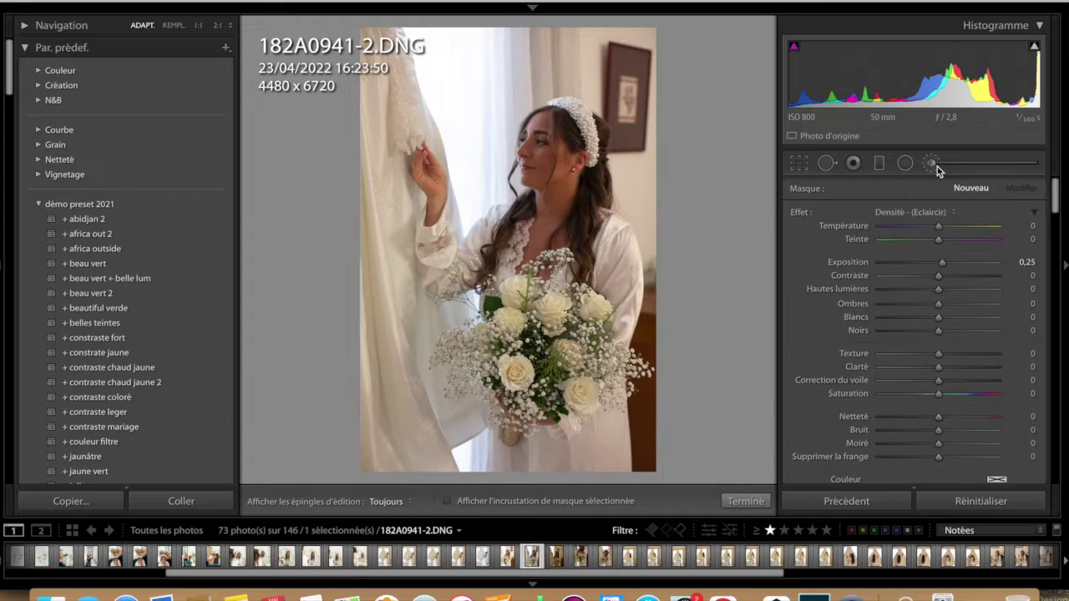
click(937, 213)
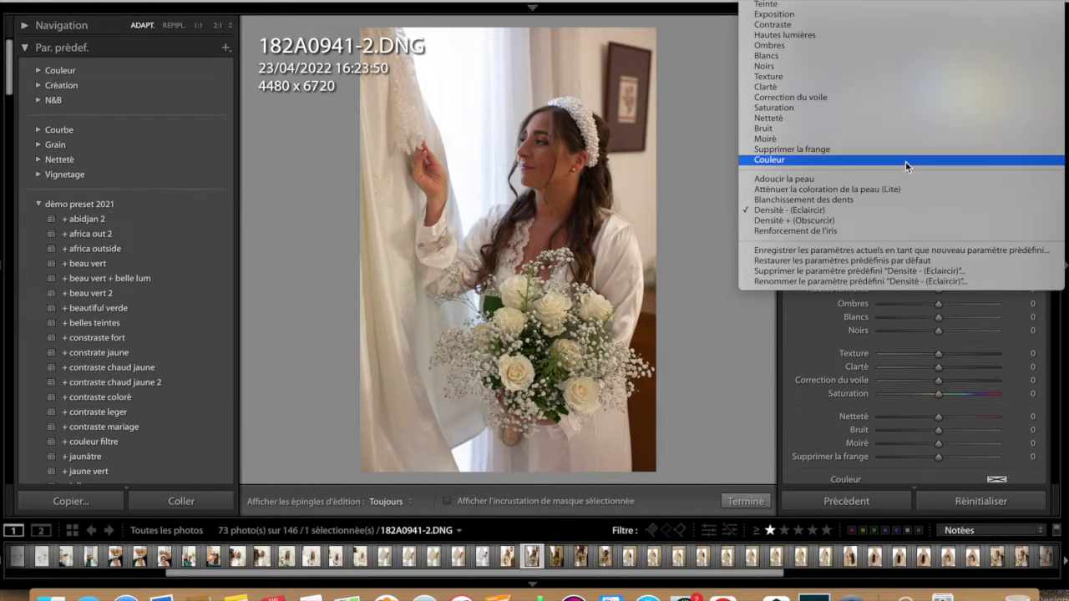
key(Escape)
click(905, 164)
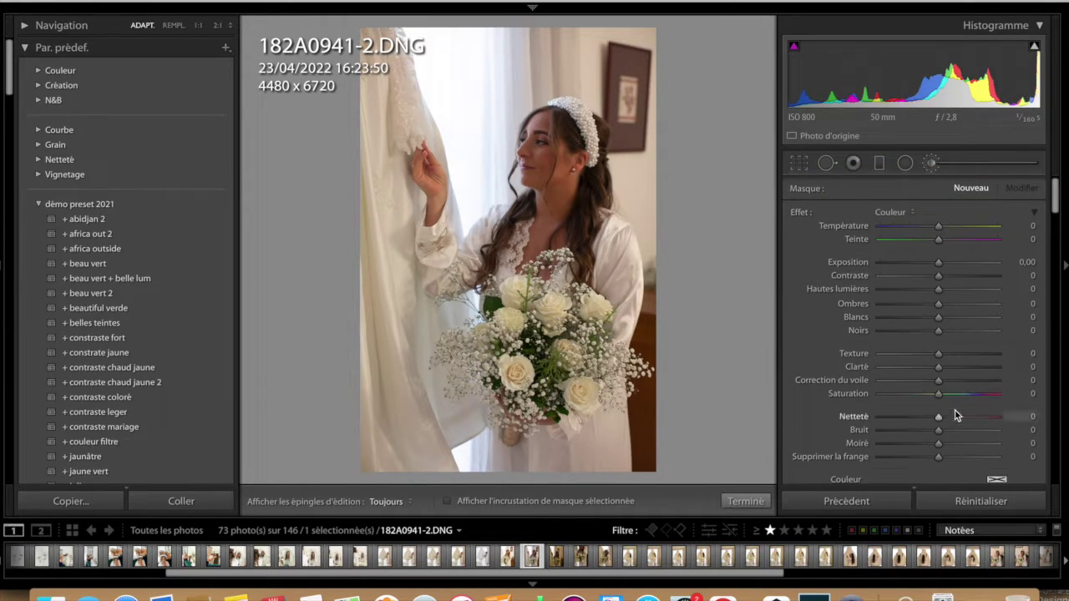
- Set the bouquet mask saturation to +17, toggling the pins, and close the mask panel
drag(939, 394, 958, 395)
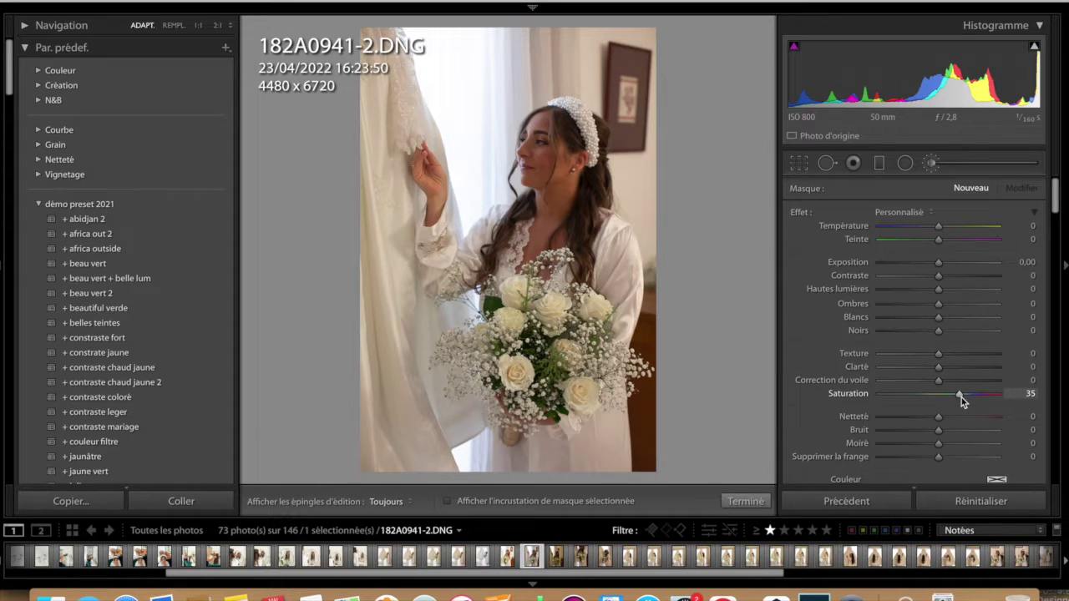
key(h)
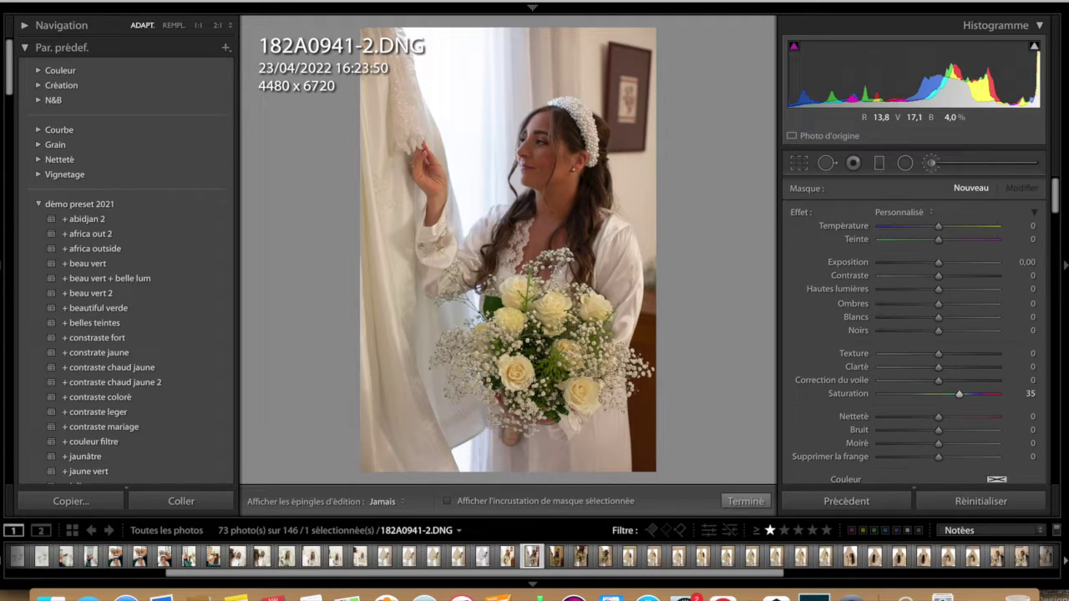
key(h)
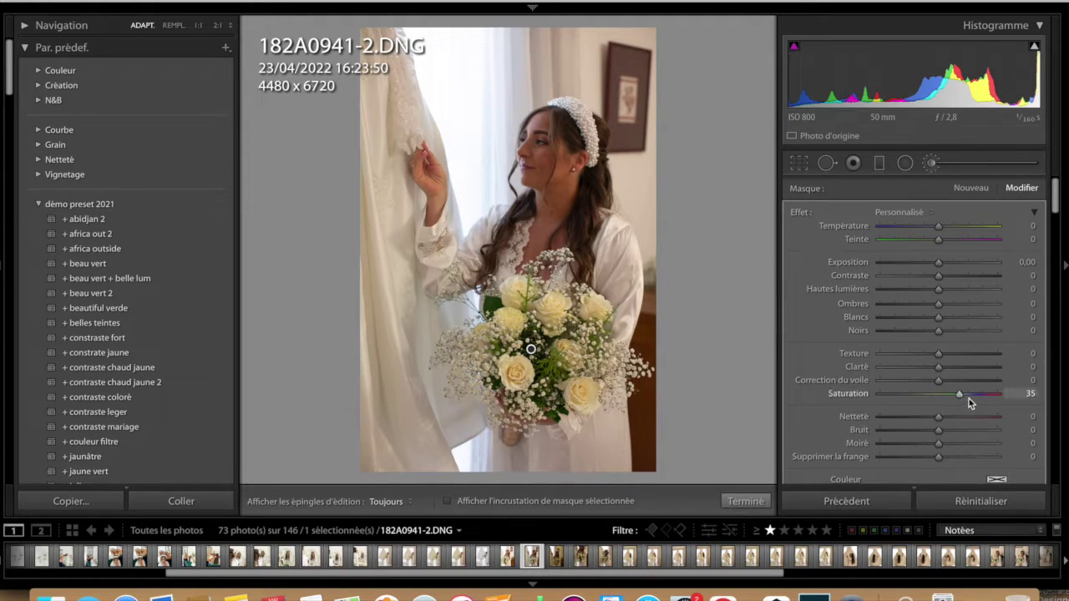
drag(960, 402, 956, 400)
drag(955, 396, 949, 394)
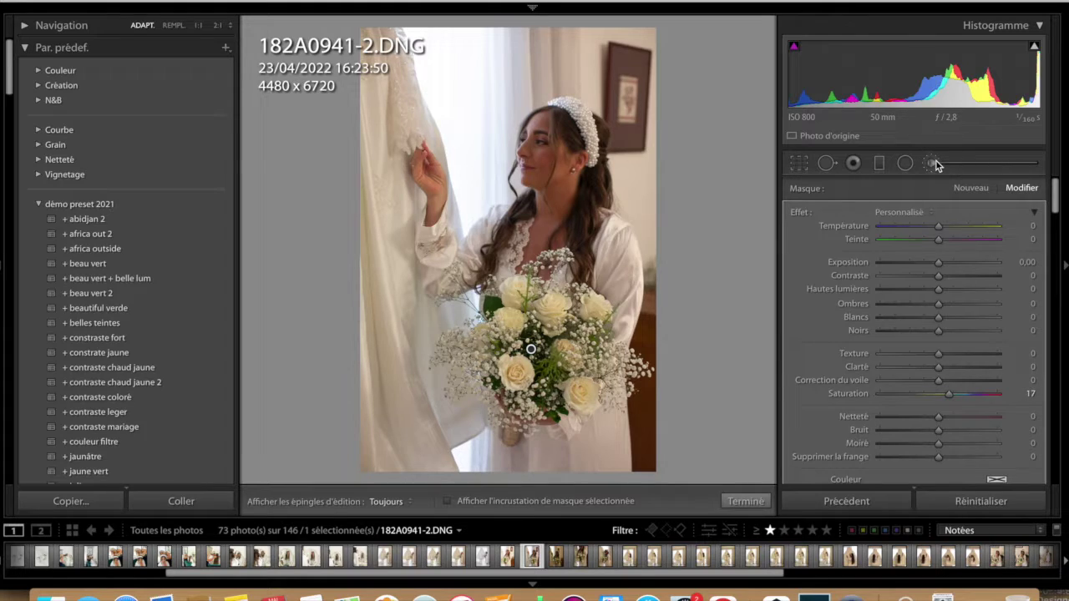
click(933, 164)
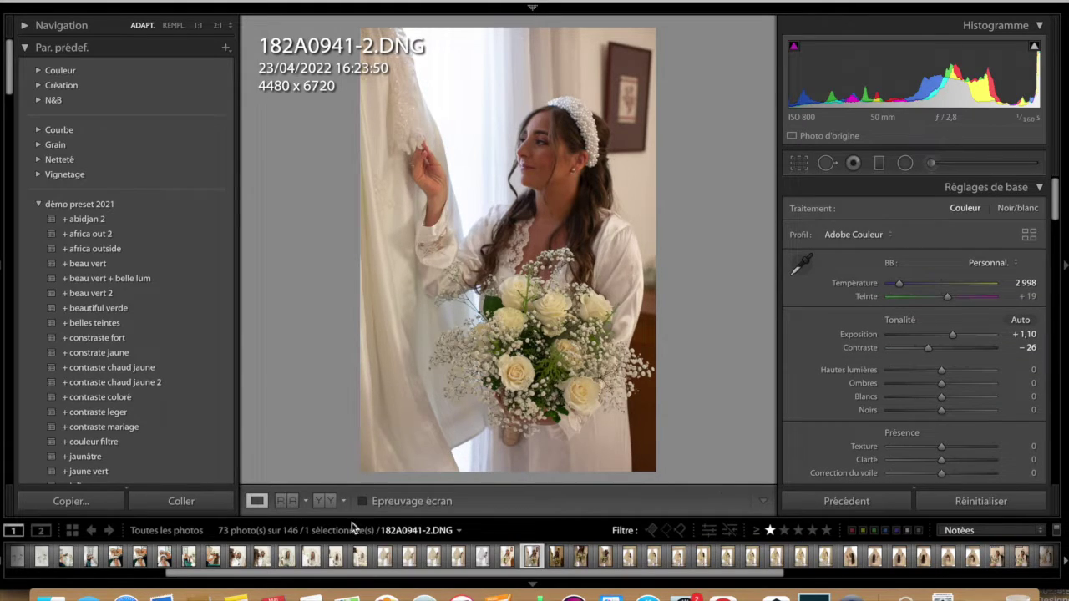
click(319, 503)
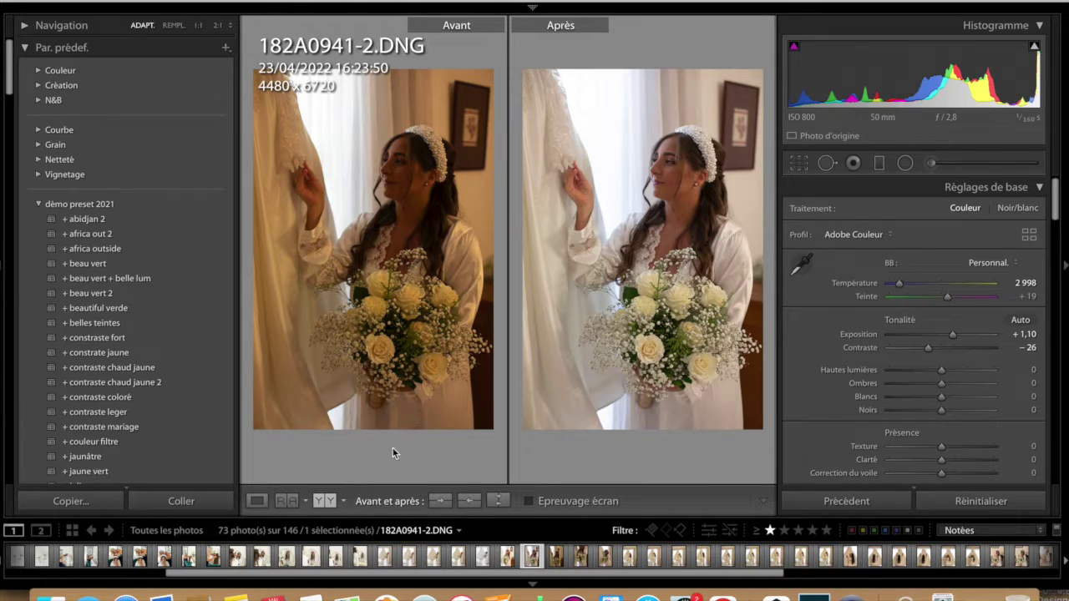
click(255, 501)
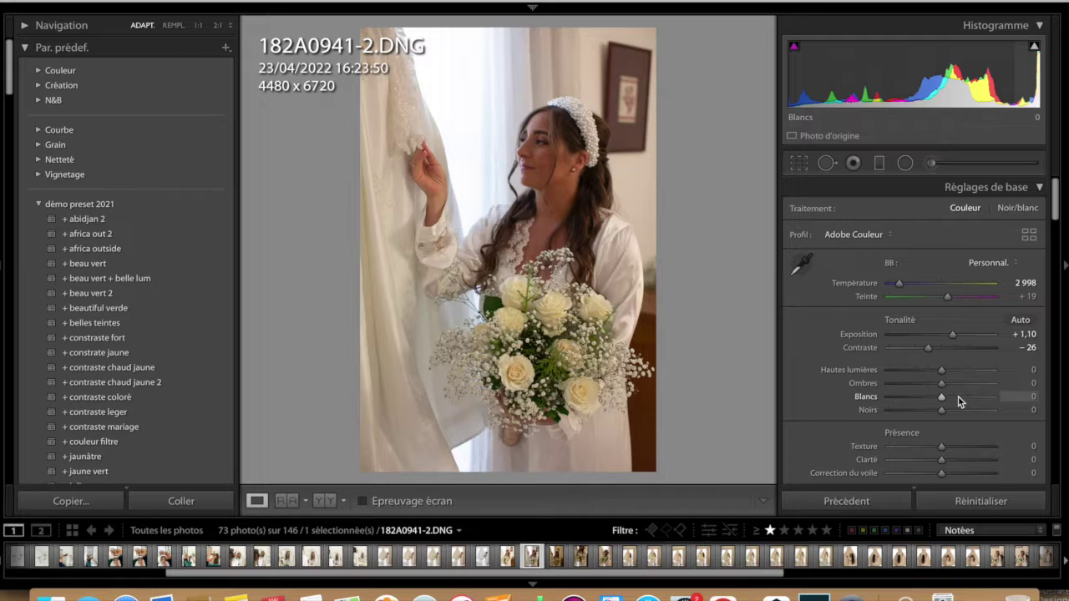
- Set the Calibration Green Primary saturation to −15, then return to the Basic panel
scroll(959, 384, down, 1)
scroll(959, 384, down, 1)
scroll(959, 384, down, 5)
scroll(959, 384, down, 3)
scroll(960, 384, down, 5)
scroll(959, 384, down, 3)
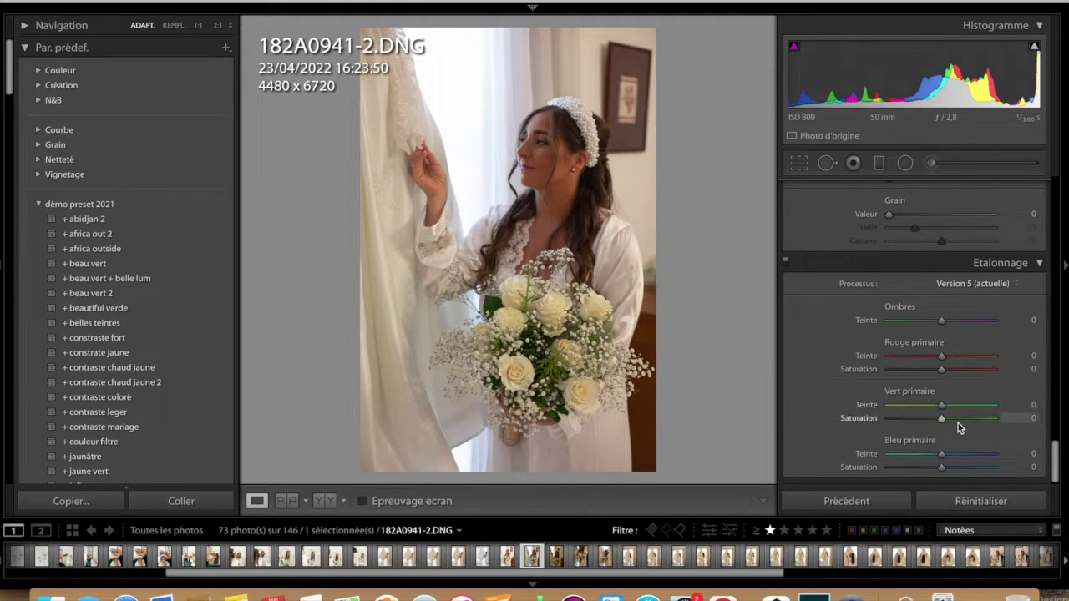
drag(944, 422, 936, 421)
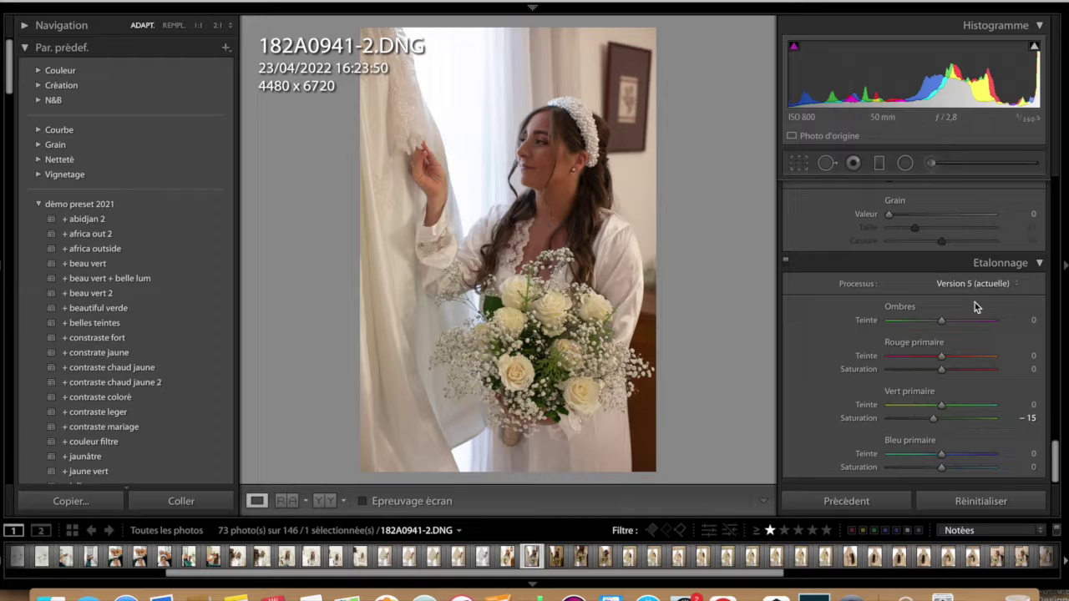
scroll(990, 381, up, 5)
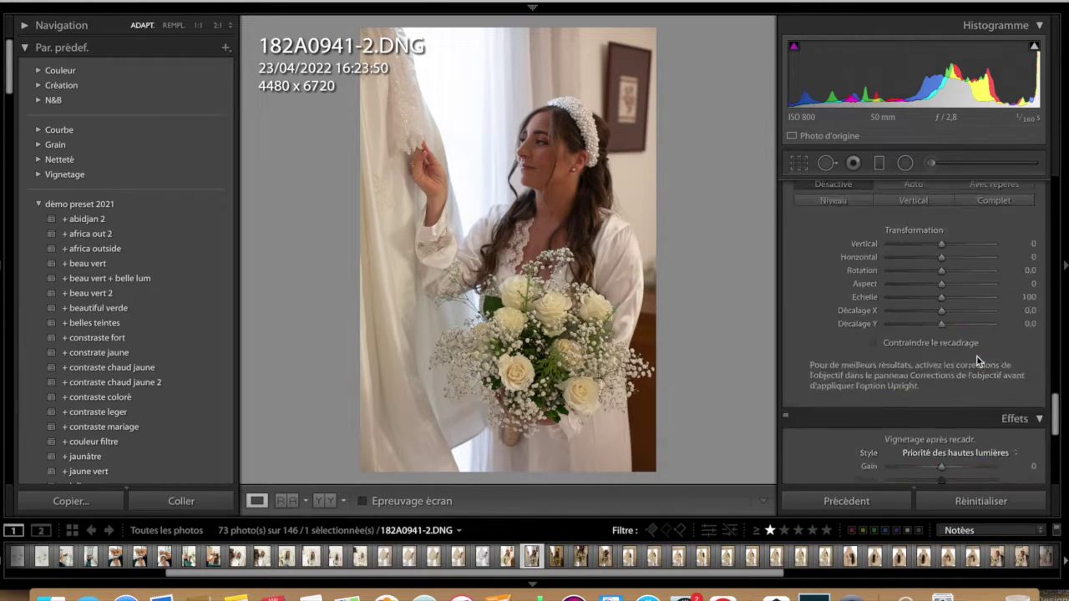
scroll(985, 372, up, 5)
scroll(981, 363, up, 5)
scroll(978, 361, down, 2)
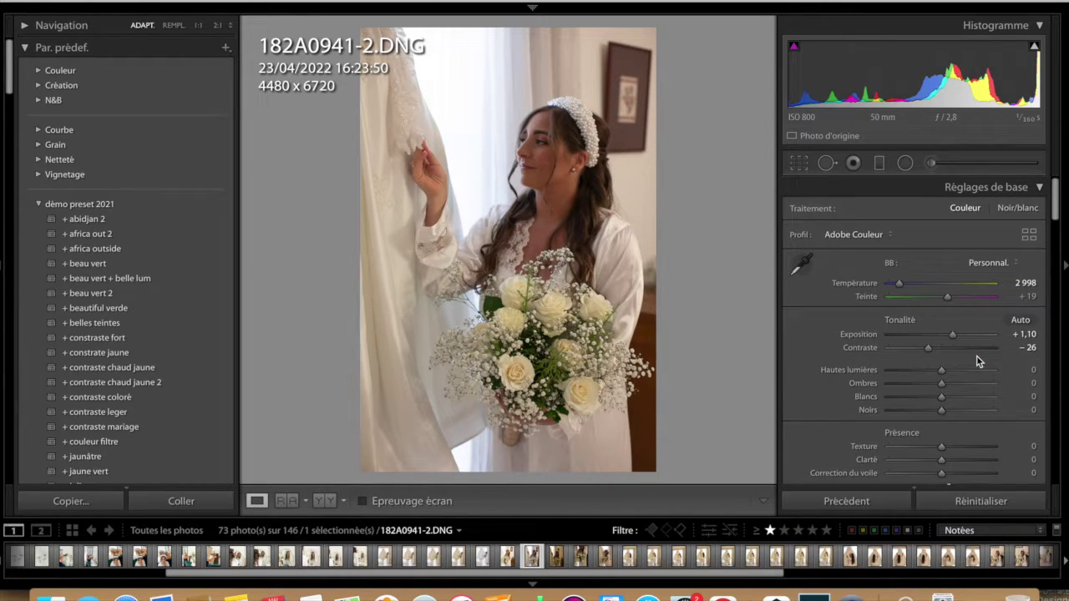
- Raise exposure to +1,45 and display the before/after view side by side
scroll(958, 338, up, 1)
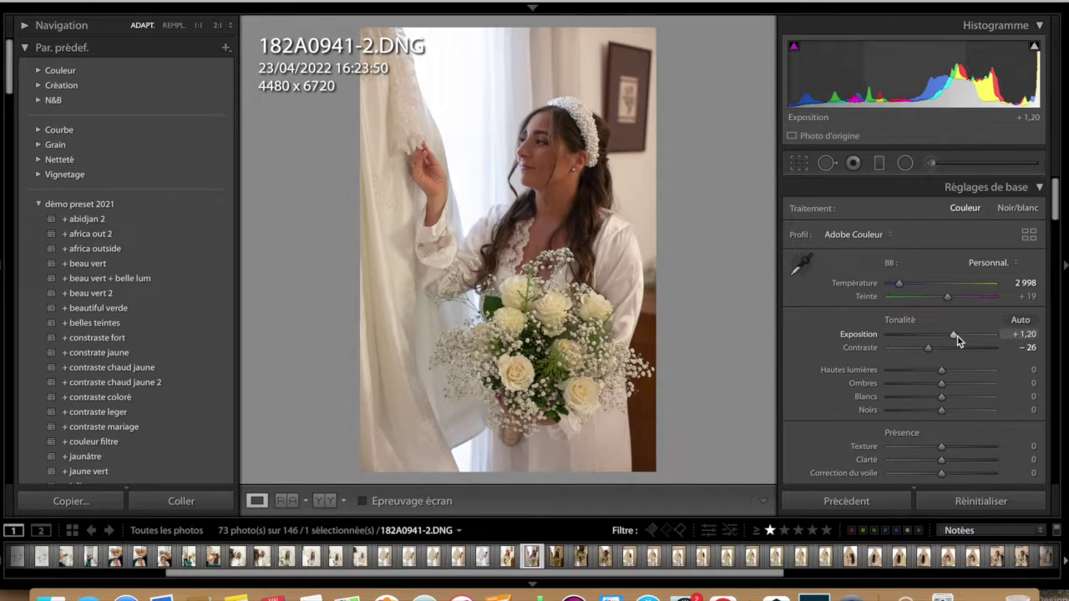
drag(956, 336, 960, 337)
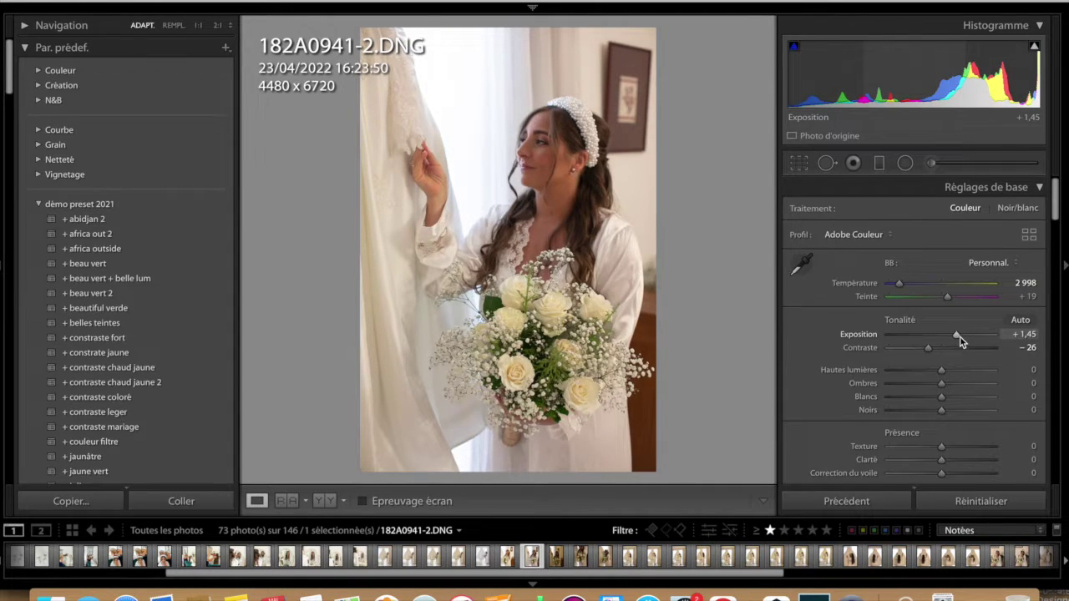
click(332, 500)
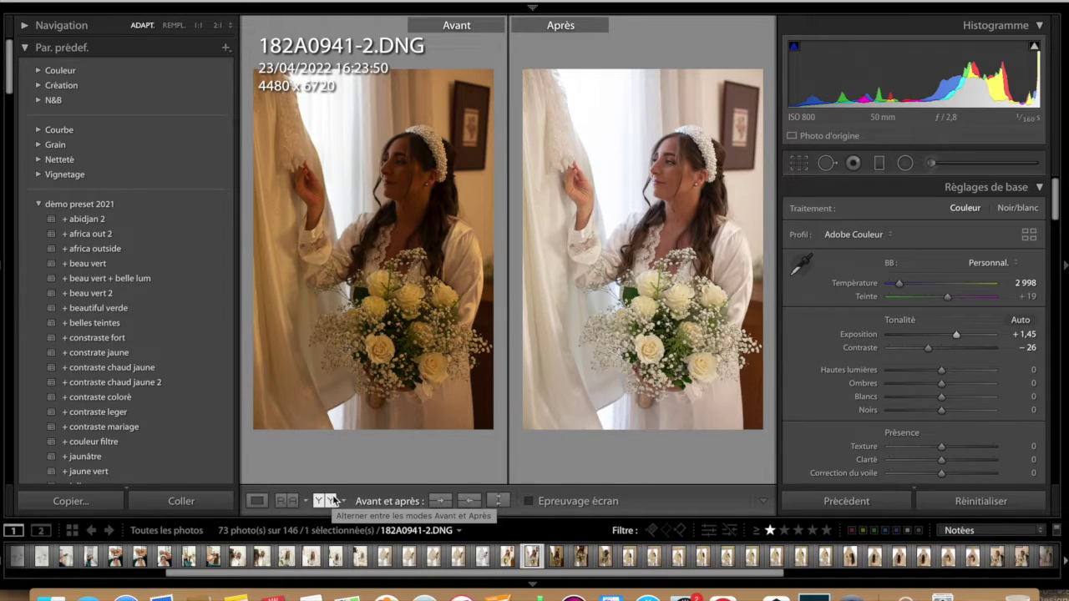